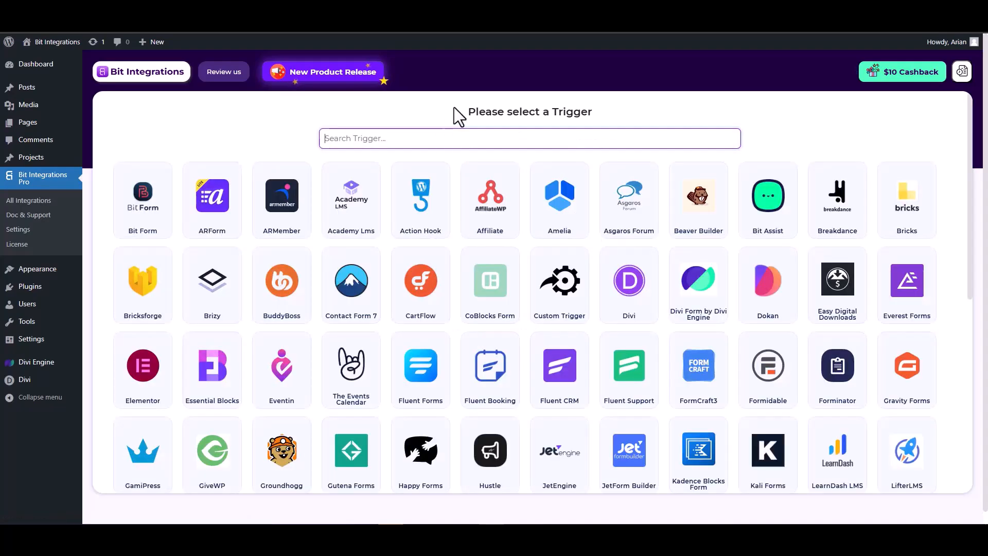
Search 'divi' and pick the Divi Form by Divi Engine card as the flow's trigger
{"action": "type", "text": "divi"}
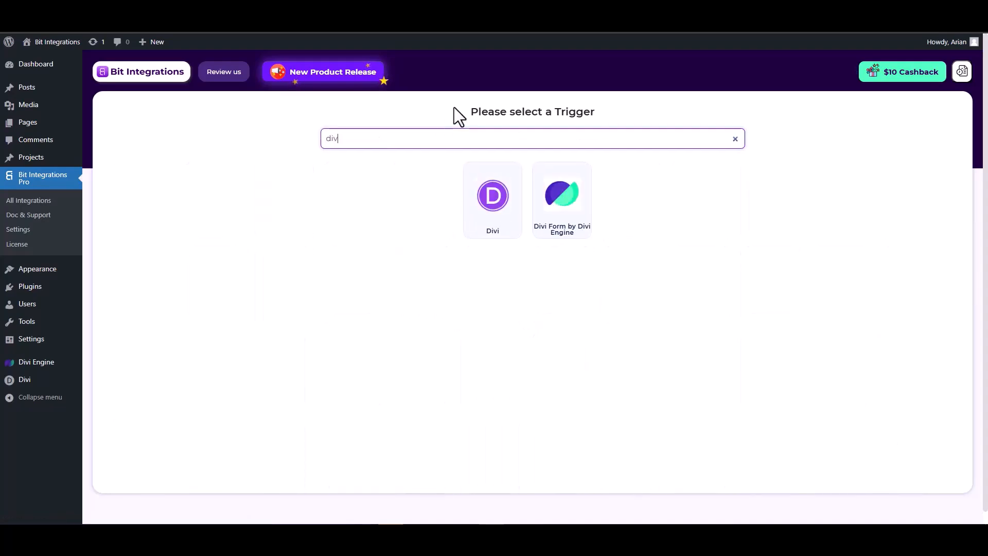
{"action": "left_click", "coordinate": [566, 222]}
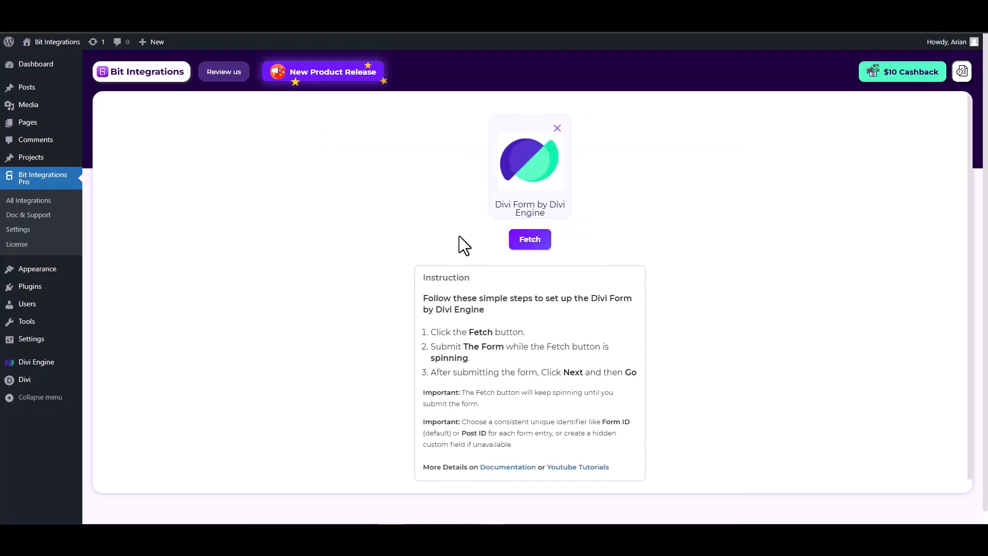
Fetch the trigger fields by submitting a test Divi contact form with a test e-mail and number 12345
{"action": "left_click", "coordinate": [531, 241]}
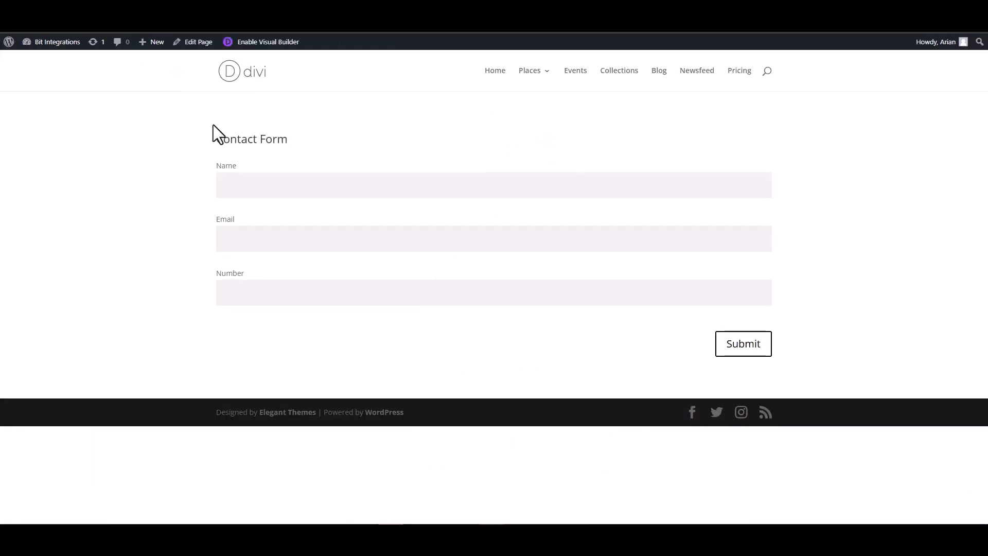
{"action": "left_click", "coordinate": [280, 187]}
{"action": "left_click", "coordinate": [742, 240]}
{"action": "type", "text": "test@gmail"}
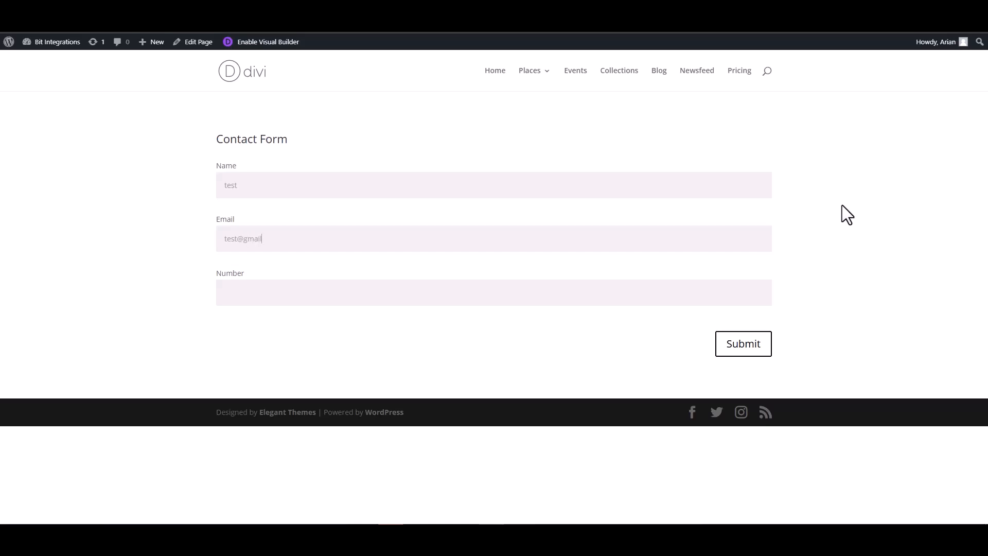
{"action": "type", "text": ".com"}
{"action": "left_click", "coordinate": [720, 290]}
{"action": "type", "text": "1234567"}
{"action": "left_click", "coordinate": [742, 349]}
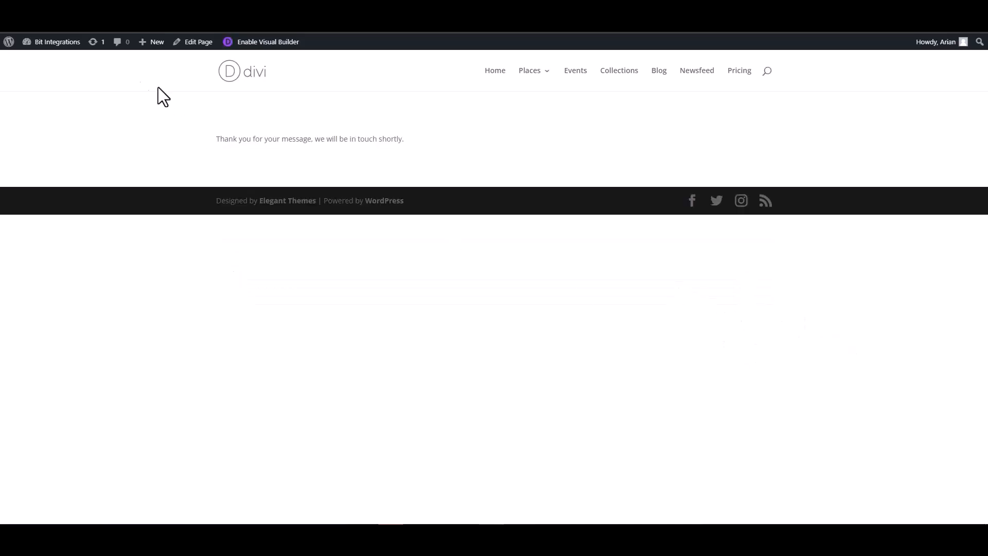
{"action": "left_click", "coordinate": [52, 24]}
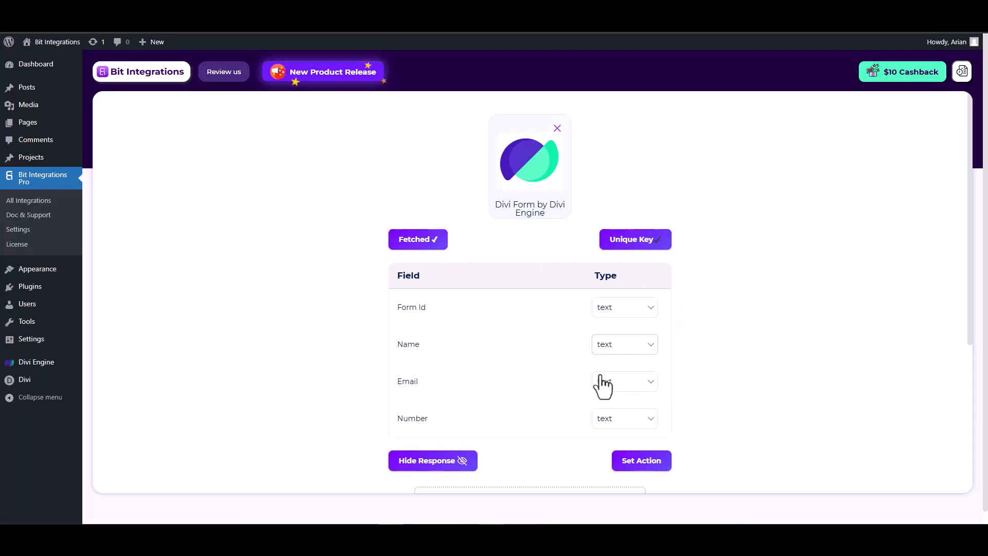
Set the Email field's type to email and the Number field's type to number, then go to Set Action
{"action": "scroll", "coordinate": [609, 376], "scroll_direction": "down", "scroll_amount": 1}
{"action": "left_click", "coordinate": [623, 334]}
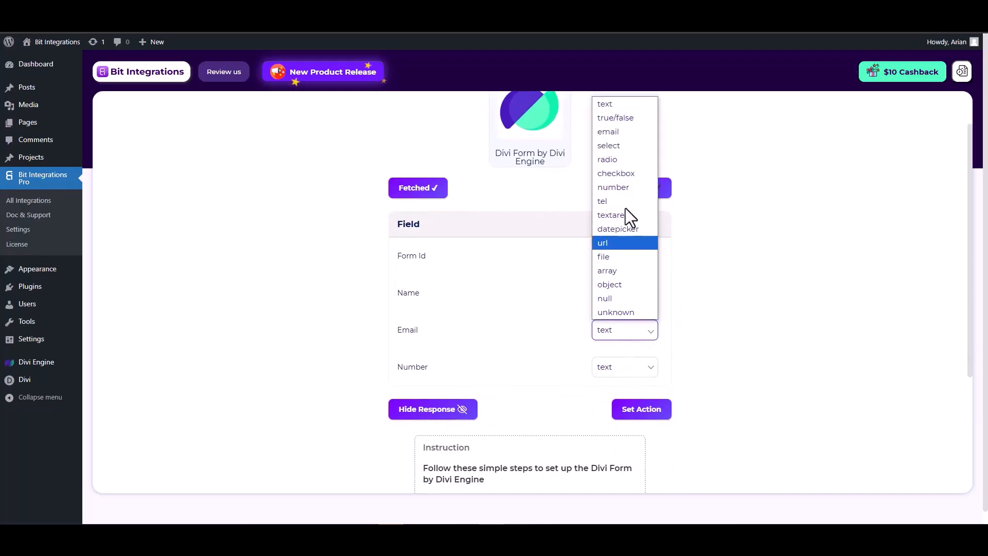
{"action": "left_click", "coordinate": [612, 133]}
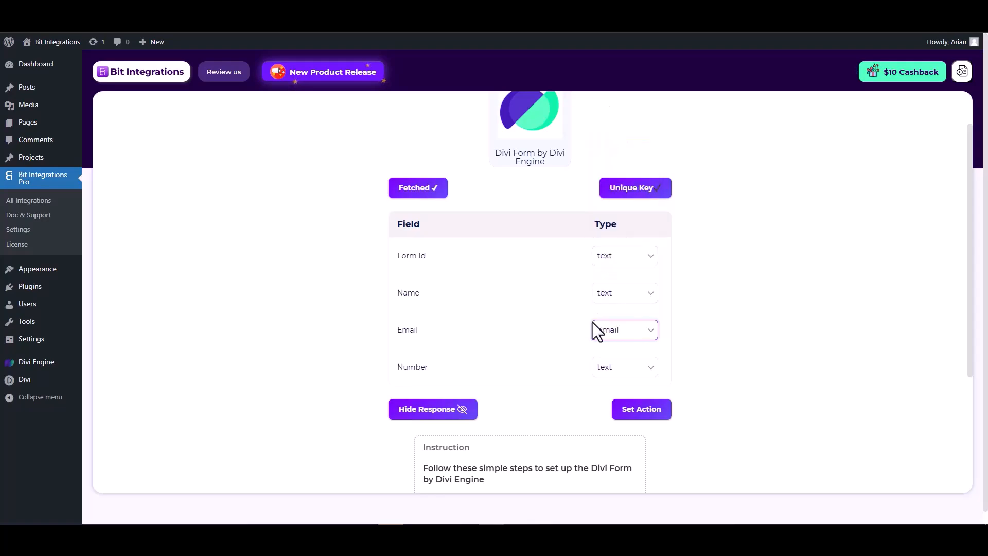
{"action": "left_click", "coordinate": [616, 374]}
{"action": "left_click", "coordinate": [618, 227]}
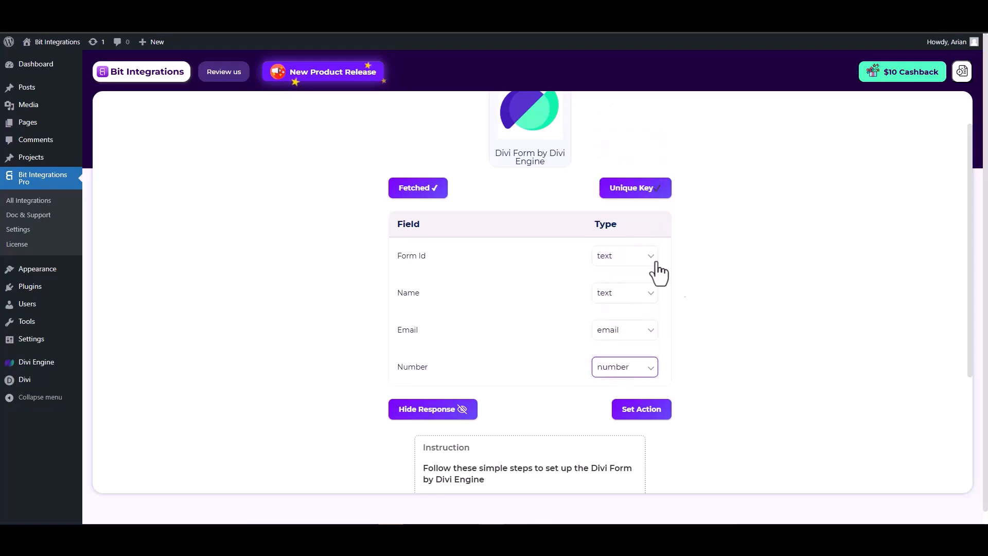
{"action": "left_click", "coordinate": [642, 410]}
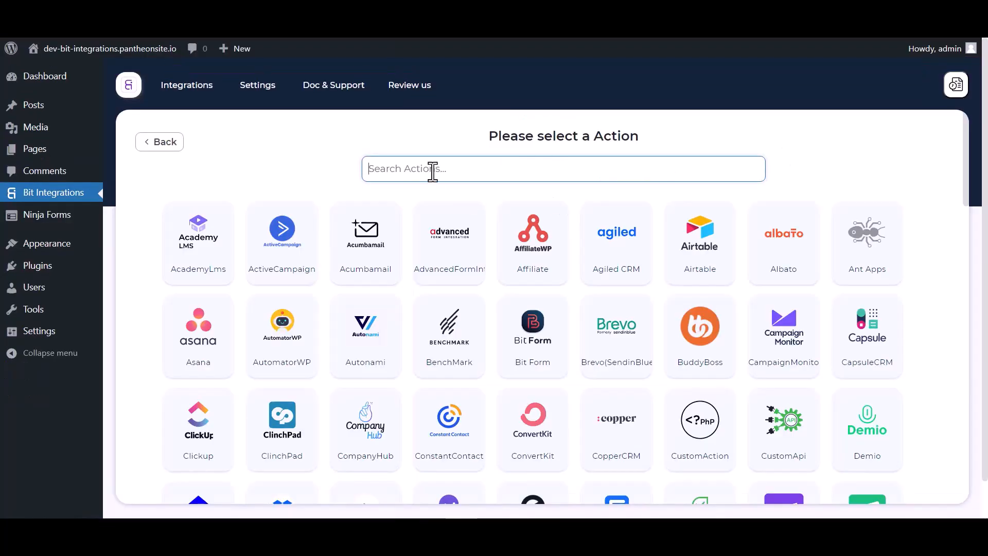
Search 'camp', choose CampaignMonitor as the action, and open its Manage API key page
{"action": "type", "text": "camp"}
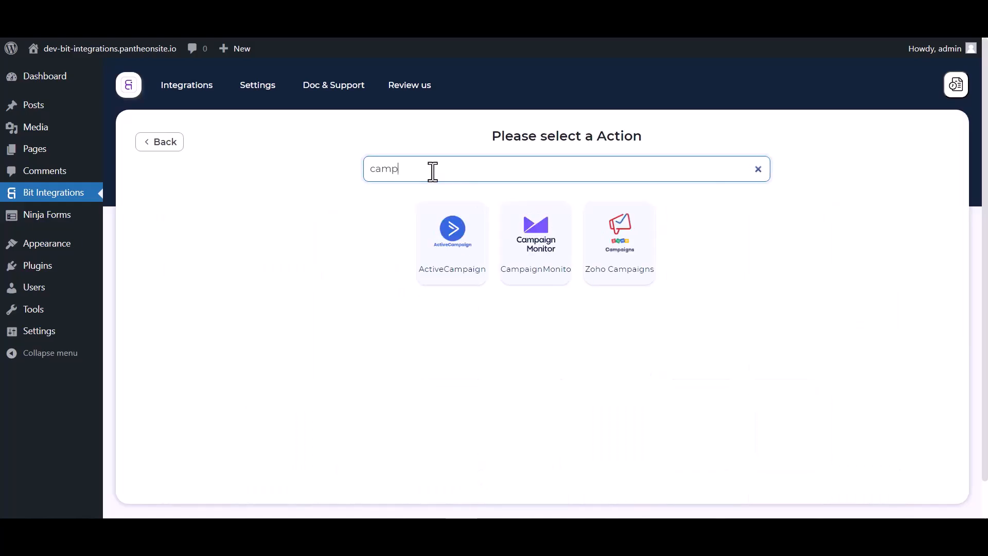
{"action": "left_click", "coordinate": [544, 281]}
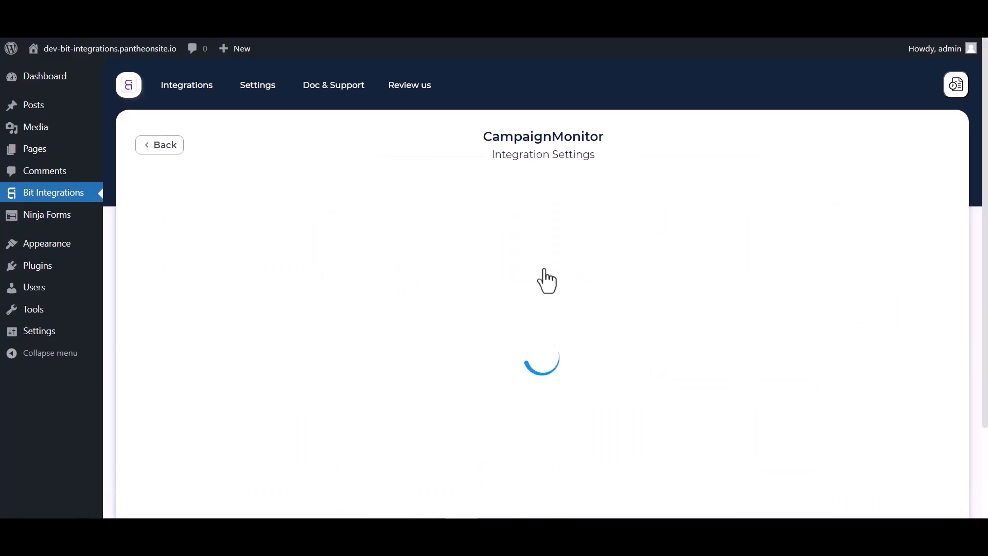
{"action": "scroll", "coordinate": [525, 238], "scroll_direction": "down", "scroll_amount": 3}
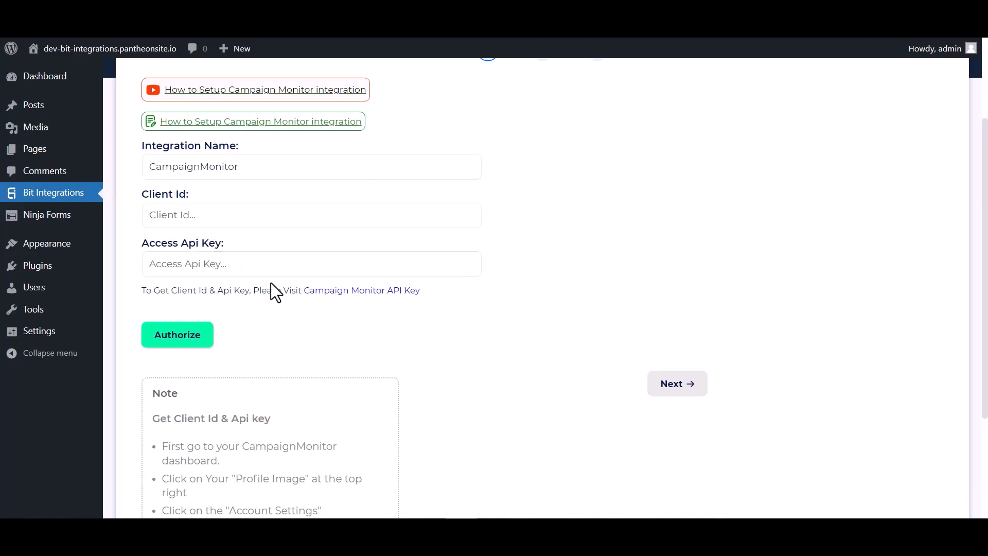
{"action": "left_click", "coordinate": [331, 291]}
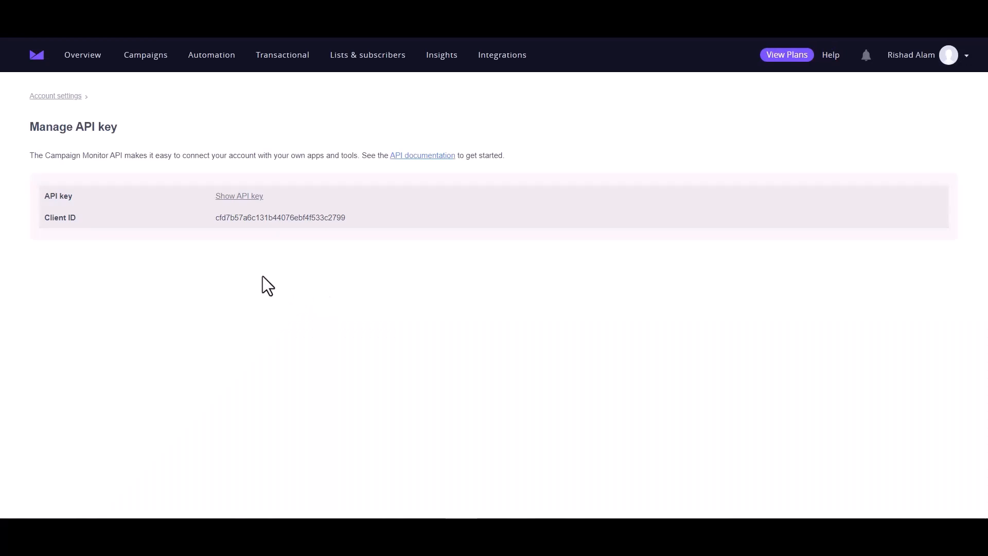
Copy the Client ID from Campaign Monitor into the integration's Client Id field
{"action": "double_click", "coordinate": [253, 215]}
{"action": "key", "text": "ctrl+c"}
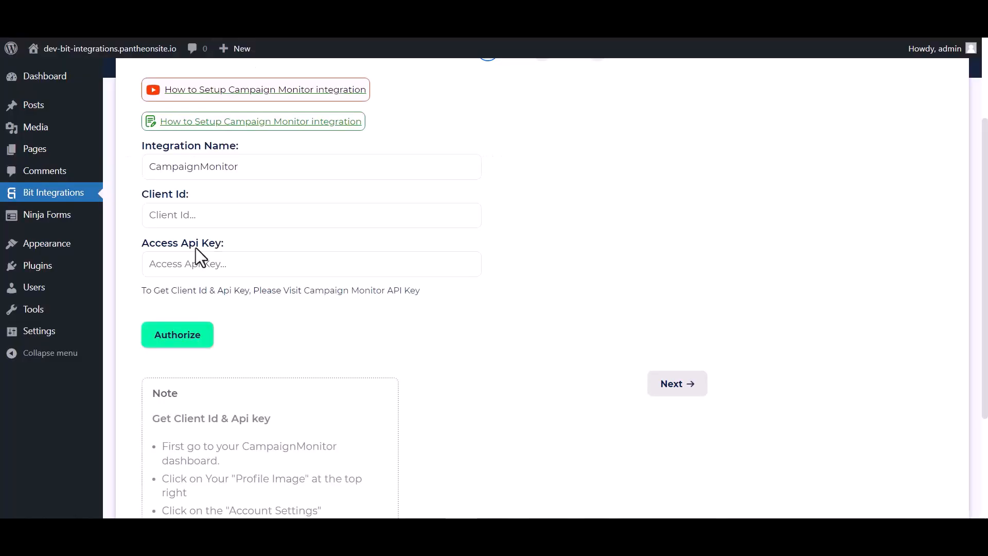
{"action": "left_click", "coordinate": [197, 217]}
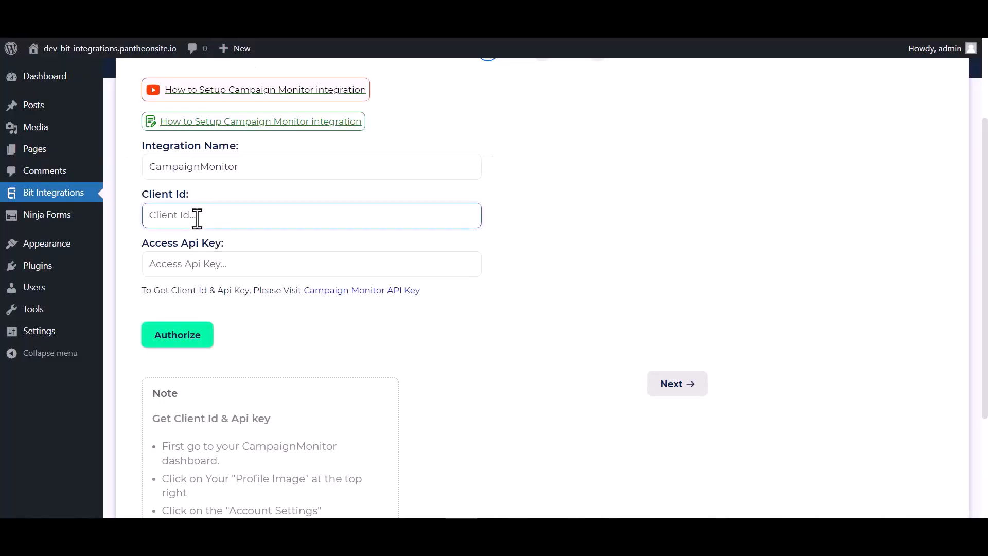
{"action": "key", "text": "ctrl+v"}
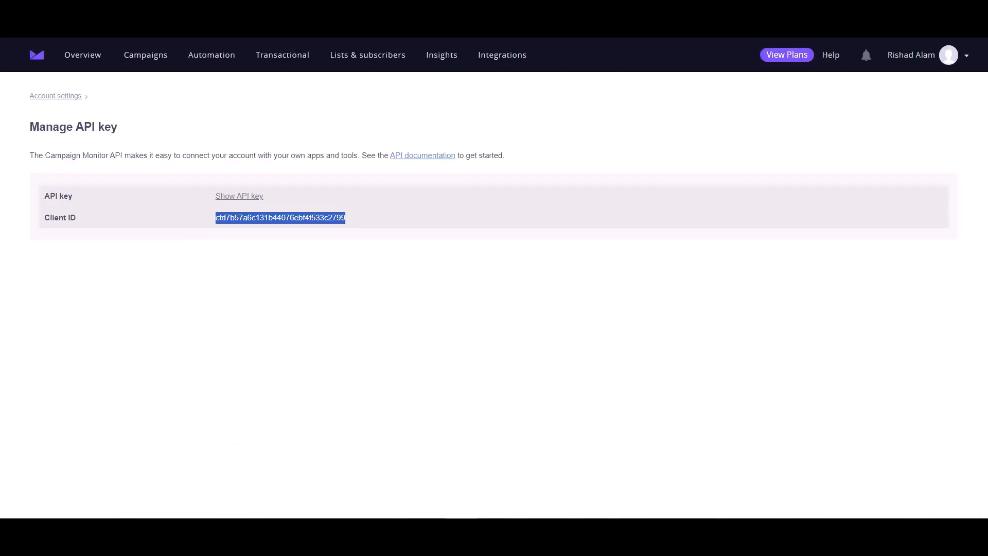
Reveal the API key with the account password, paste it into Access Api Key, and authorize
{"action": "left_click", "coordinate": [243, 196]}
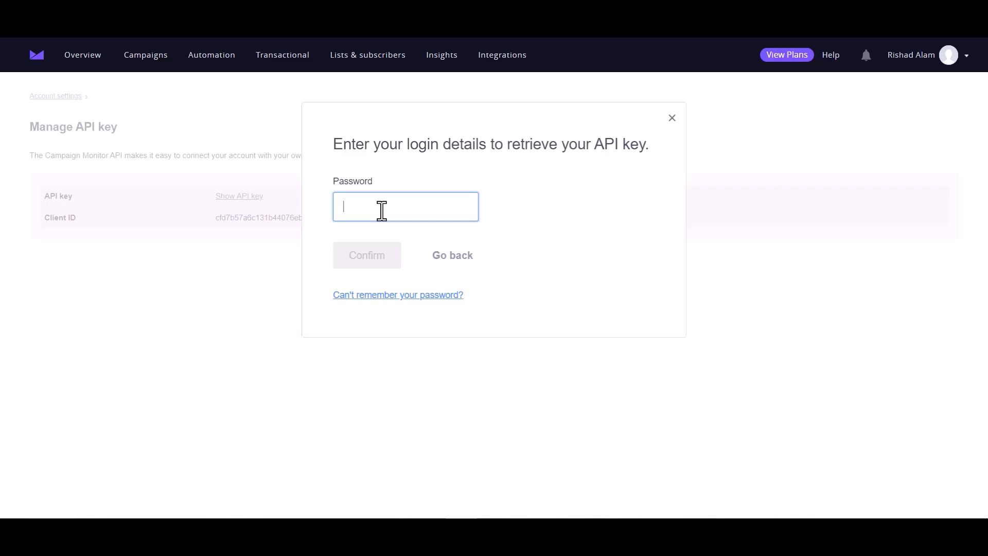
{"action": "key", "text": "ctrl+v"}
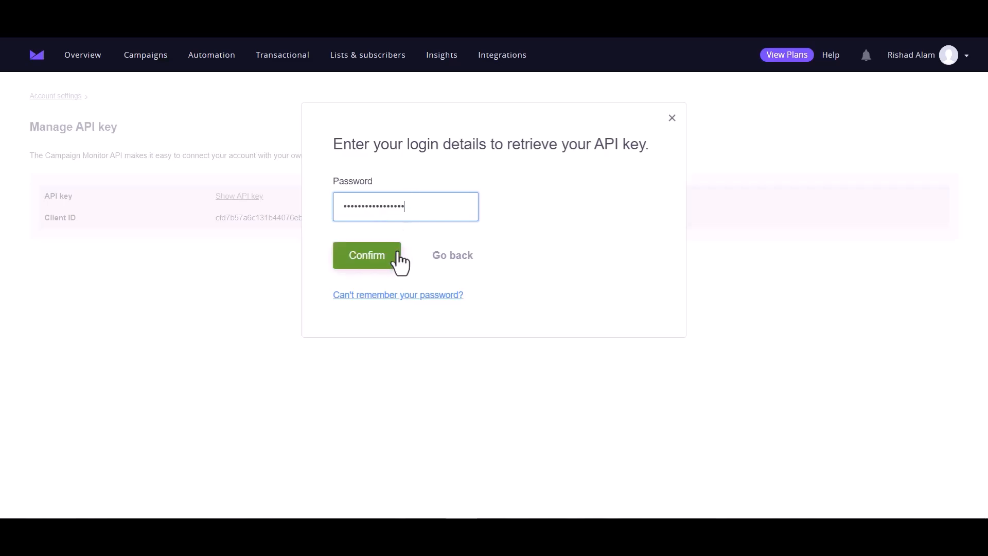
{"action": "left_click", "coordinate": [380, 263]}
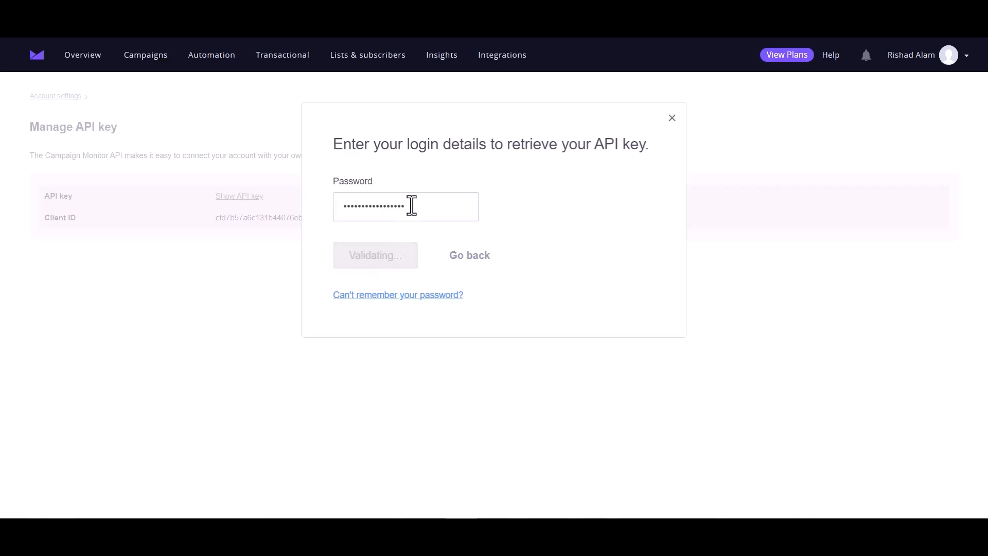
{"action": "double_click", "coordinate": [318, 197]}
{"action": "triple_click", "coordinate": [318, 197]}
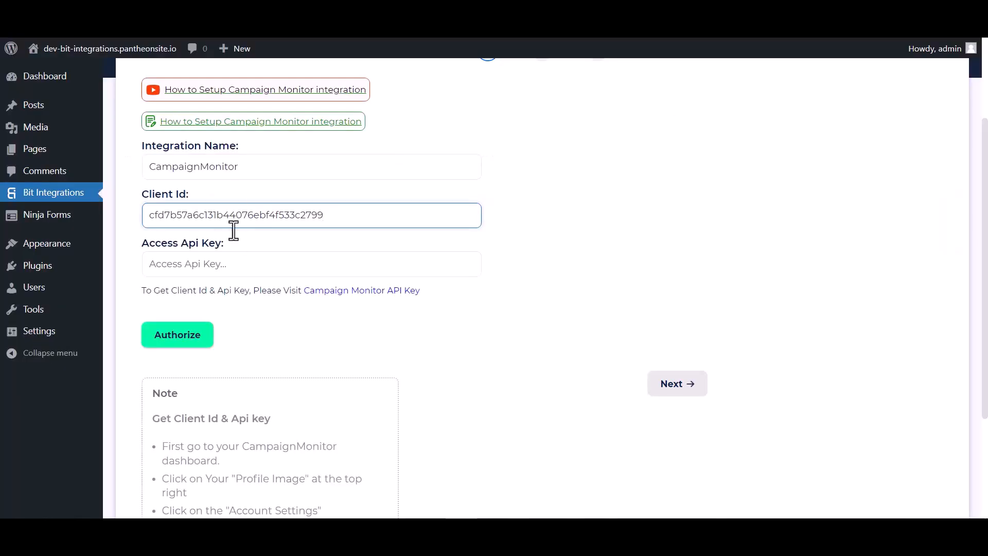
{"action": "left_click", "coordinate": [221, 265]}
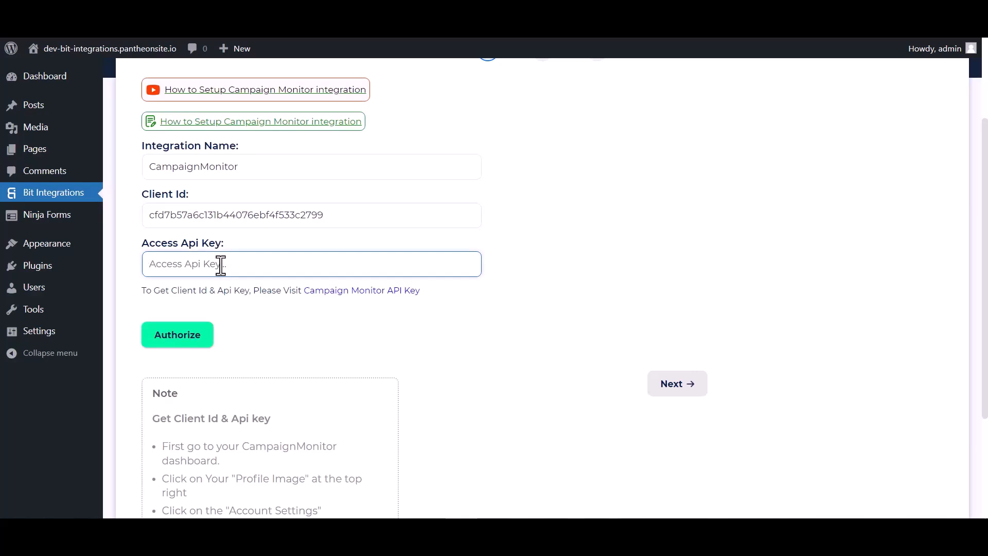
{"action": "key", "text": "ctrl+v"}
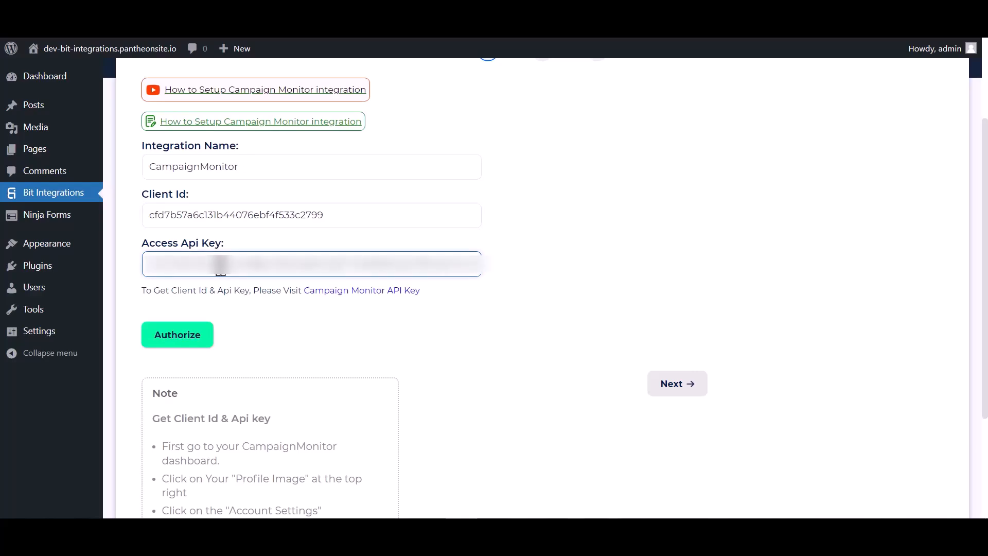
{"action": "left_click", "coordinate": [187, 334]}
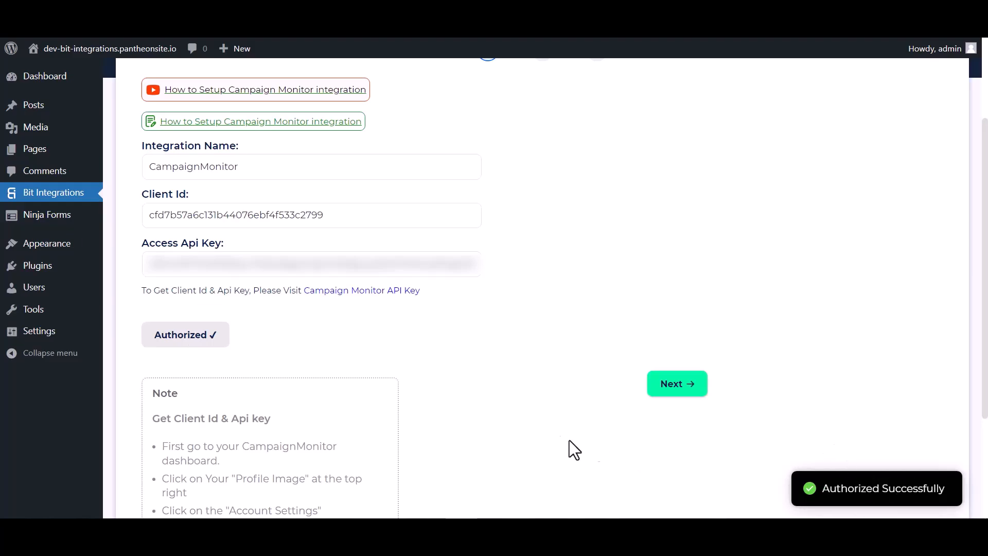
Choose the Bit Integrations subscriber list and map the form's Email to Email Address
{"action": "left_click", "coordinate": [653, 387]}
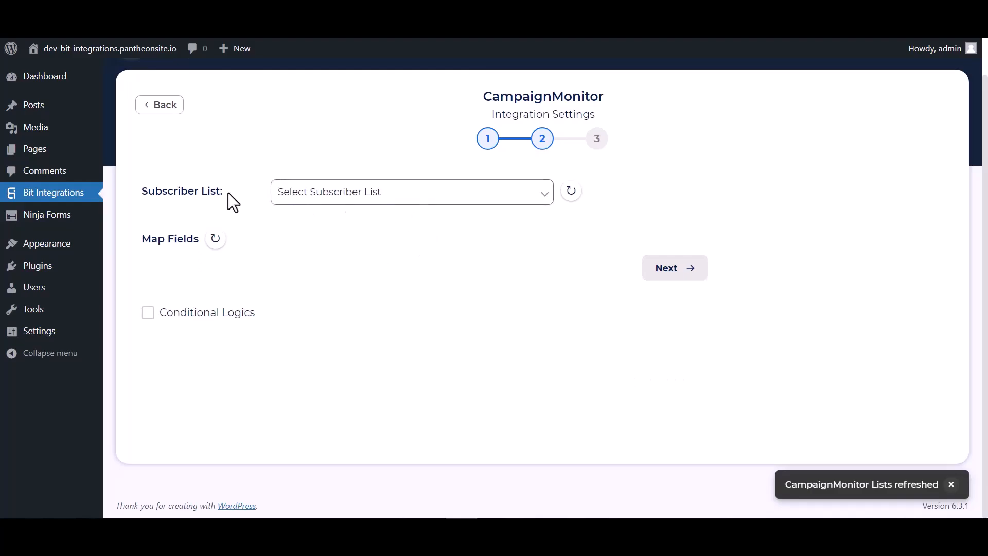
{"action": "left_click", "coordinate": [308, 200]}
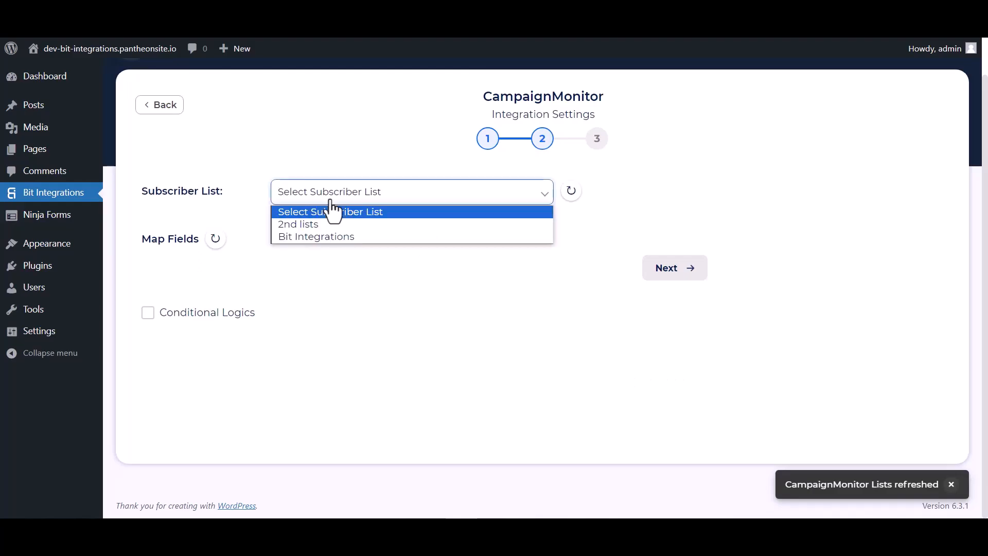
{"action": "left_click", "coordinate": [310, 236]}
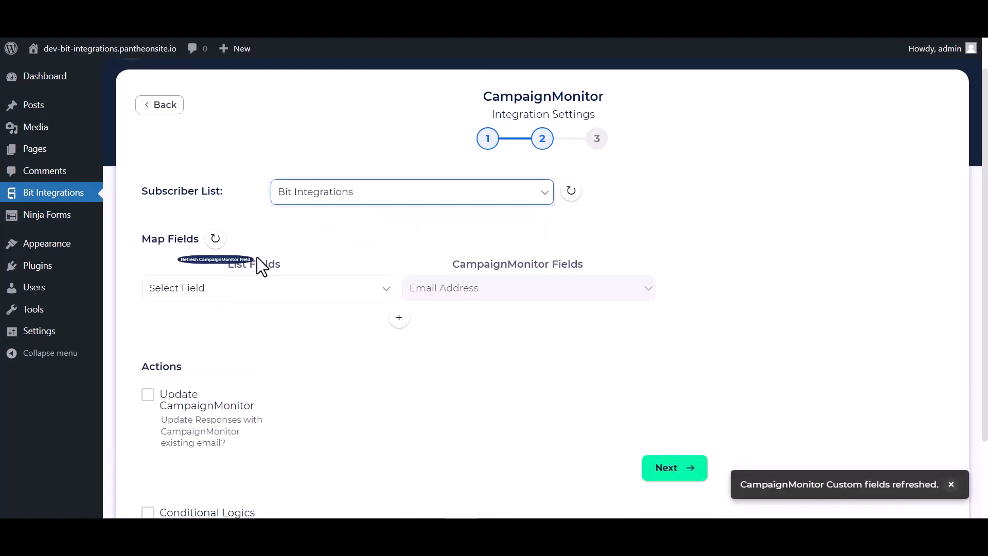
{"action": "scroll", "coordinate": [394, 260], "scroll_direction": "down", "scroll_amount": 2}
{"action": "left_click", "coordinate": [346, 241]}
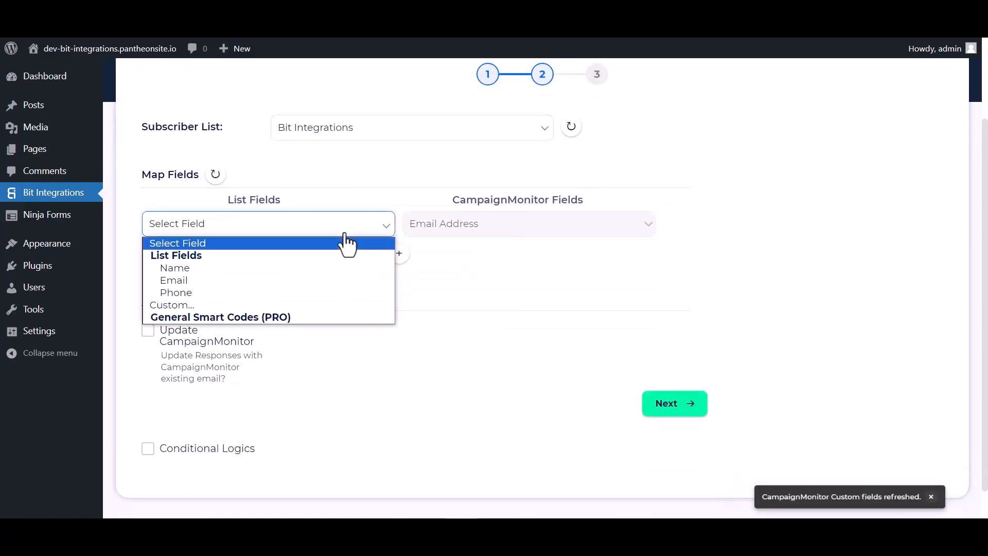
{"action": "left_click", "coordinate": [210, 279]}
Add mapping rows linking the form's Name to Name and Phone to number
{"action": "left_click", "coordinate": [400, 253]}
{"action": "left_click", "coordinate": [441, 260]}
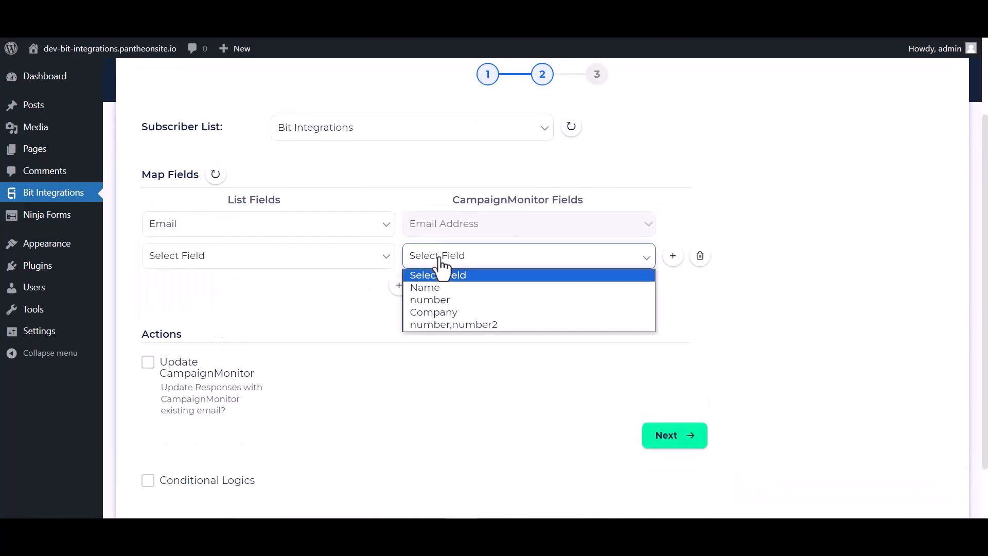
{"action": "left_click", "coordinate": [444, 298]}
{"action": "left_click", "coordinate": [438, 260]}
{"action": "left_click", "coordinate": [425, 287]}
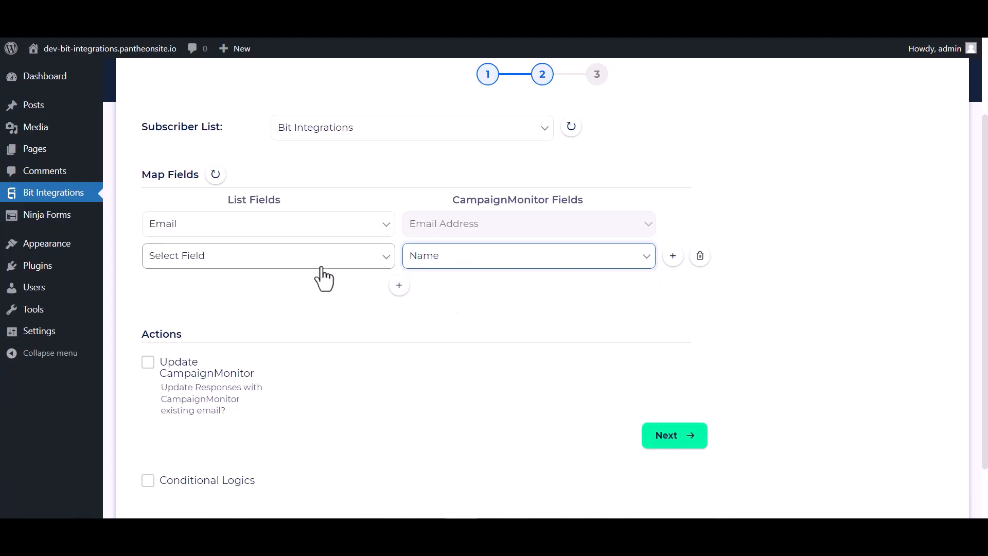
{"action": "left_click", "coordinate": [288, 258]}
{"action": "left_click", "coordinate": [189, 298]}
{"action": "left_click", "coordinate": [399, 286]}
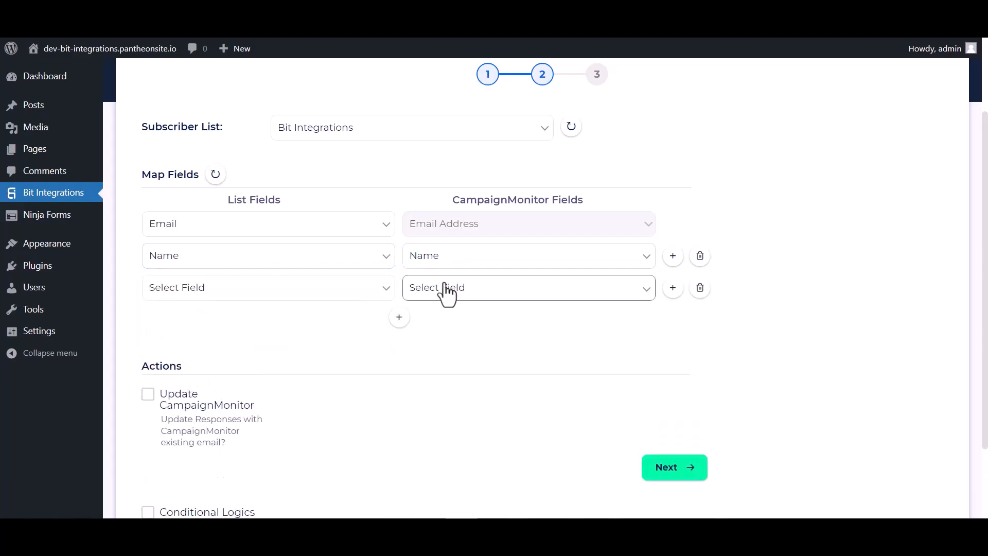
{"action": "left_click", "coordinate": [441, 291]}
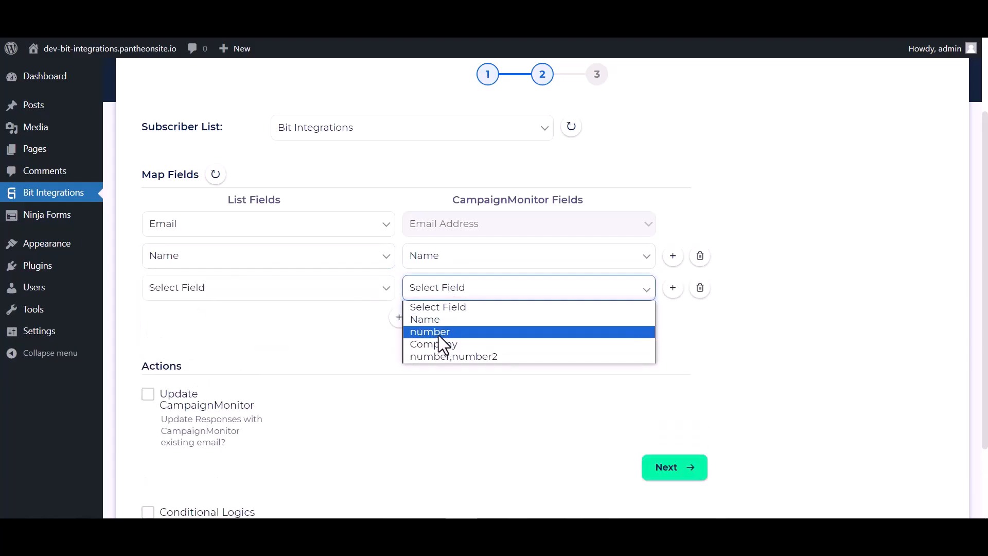
{"action": "left_click", "coordinate": [439, 332]}
{"action": "left_click", "coordinate": [311, 291]}
{"action": "left_click", "coordinate": [177, 358]}
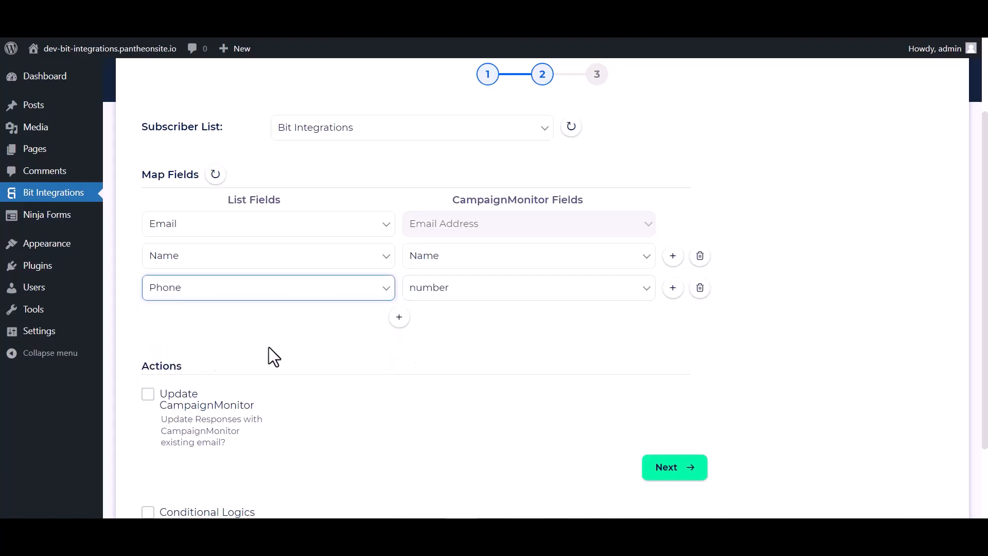
Leave conditional logic off and finish and save the integration
{"action": "scroll", "coordinate": [463, 325], "scroll_direction": "down", "scroll_amount": 2}
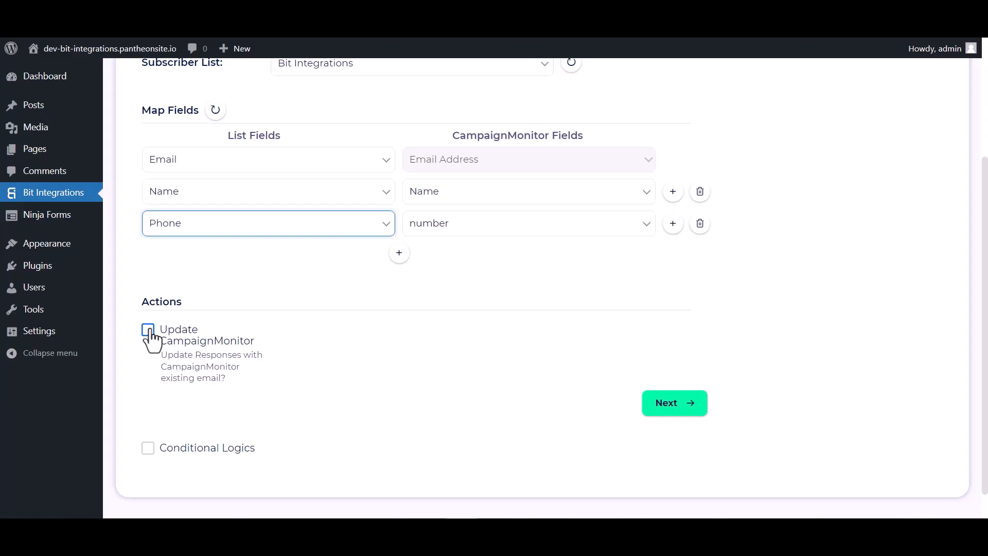
{"action": "scroll", "coordinate": [155, 338], "scroll_direction": "down", "scroll_amount": 1}
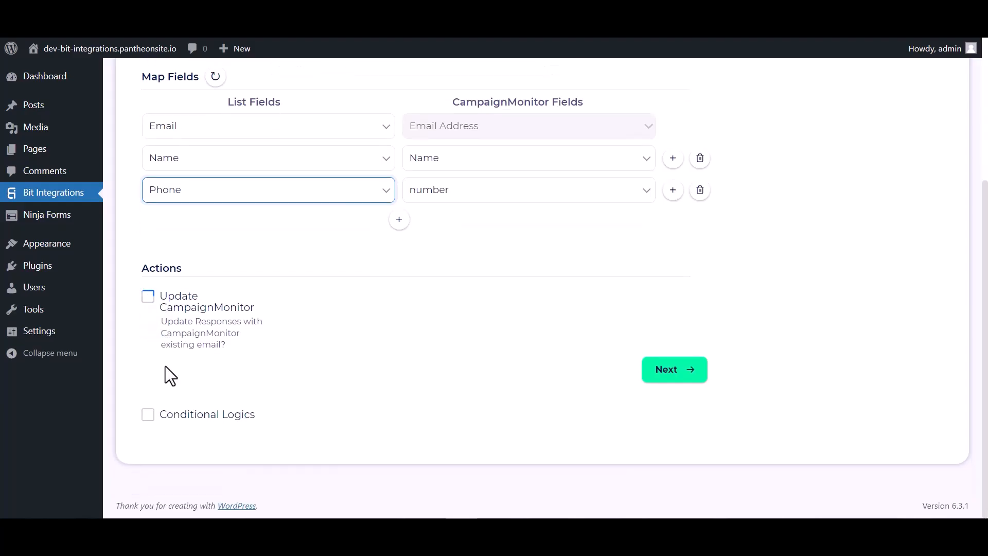
{"action": "left_click", "coordinate": [147, 414]}
{"action": "scroll", "coordinate": [255, 382], "scroll_direction": "down", "scroll_amount": 3}
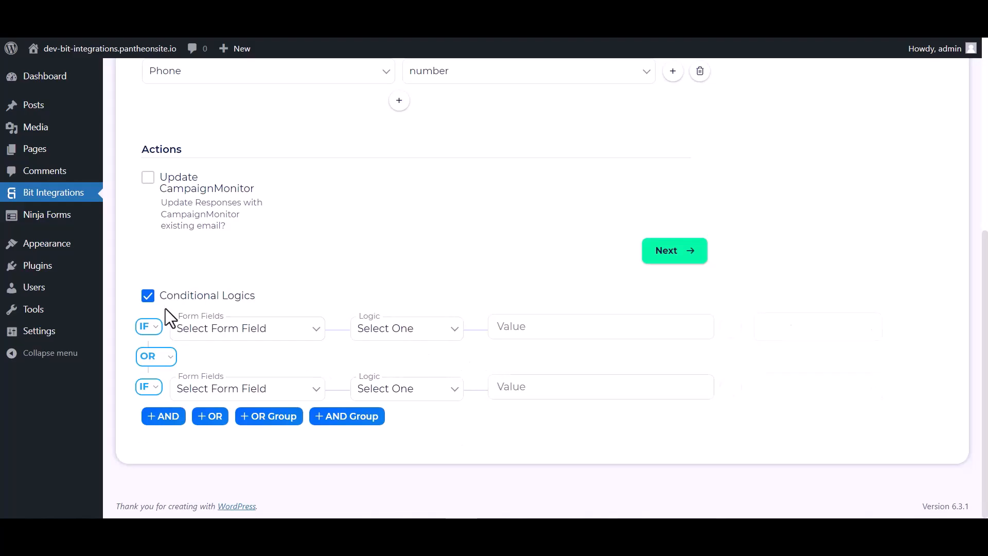
{"action": "left_click", "coordinate": [148, 297]}
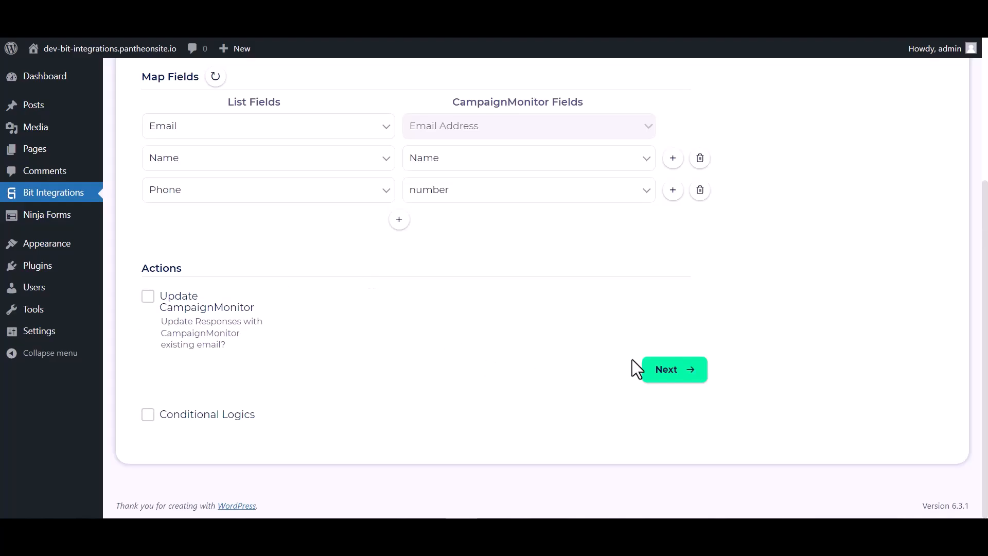
{"action": "left_click", "coordinate": [661, 372]}
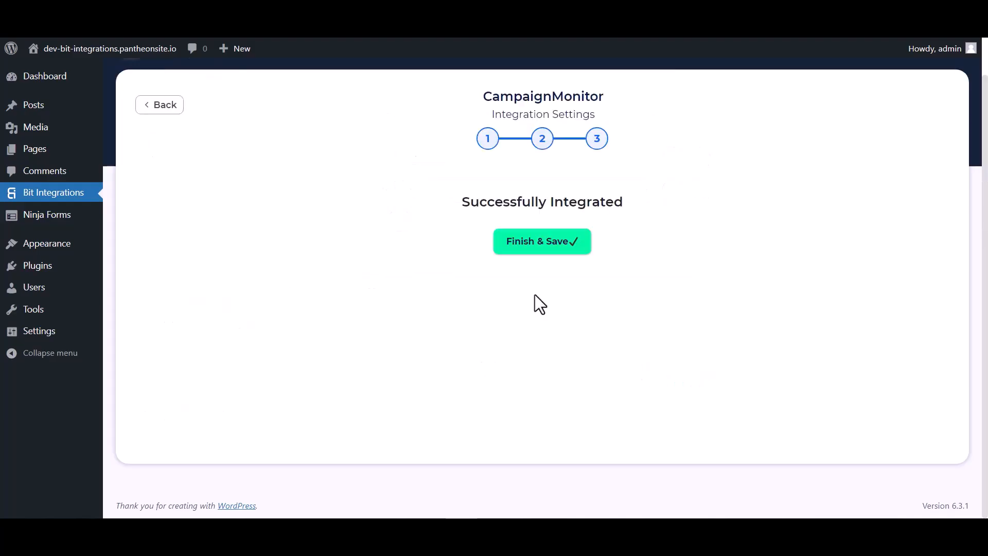
{"action": "left_click", "coordinate": [541, 252]}
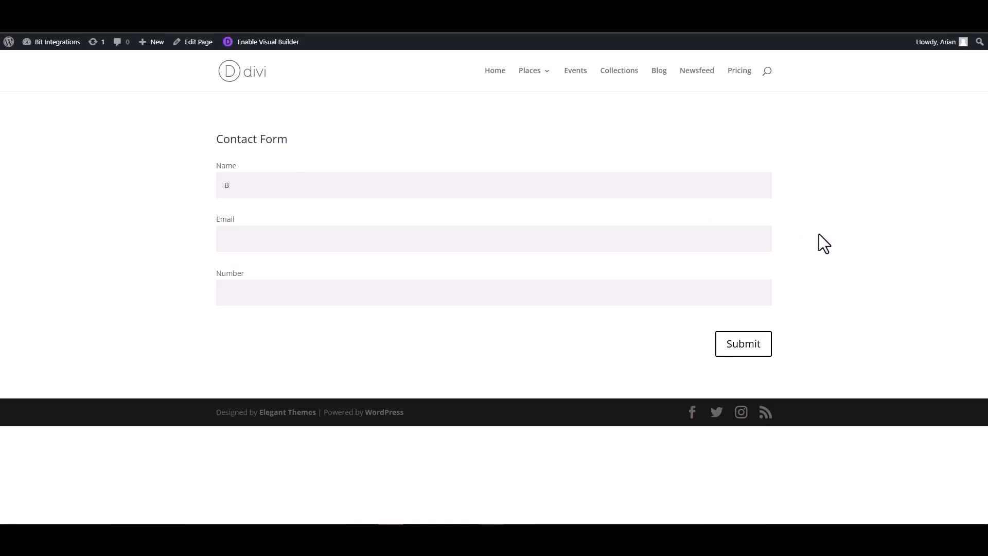
Submit the Divi contact form with the name 'Bit Integrations', a support e-mail address and a number
{"action": "type", "text": "Bit Integrations"}
{"action": "left_click", "coordinate": [741, 237]}
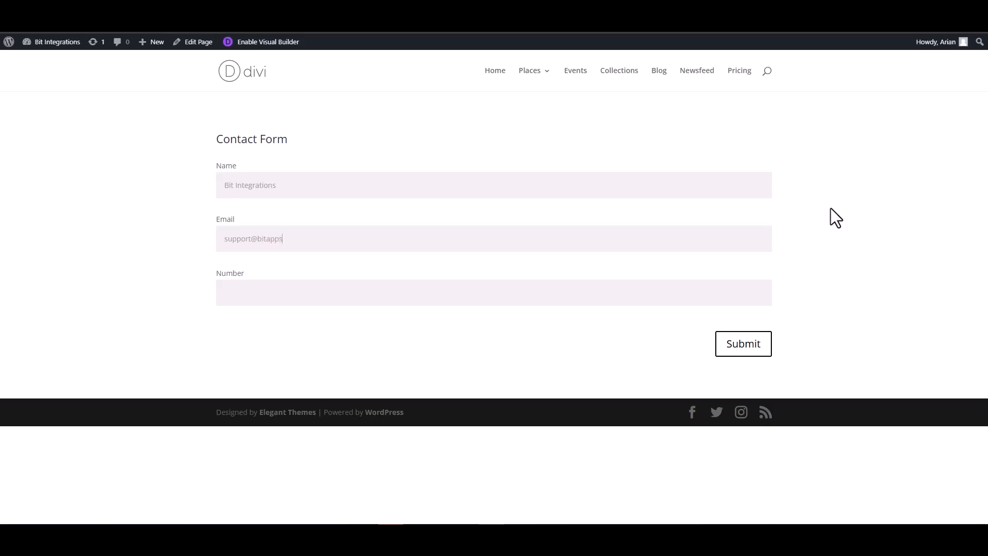
{"action": "left_click", "coordinate": [711, 293]}
{"action": "left_click", "coordinate": [742, 347]}
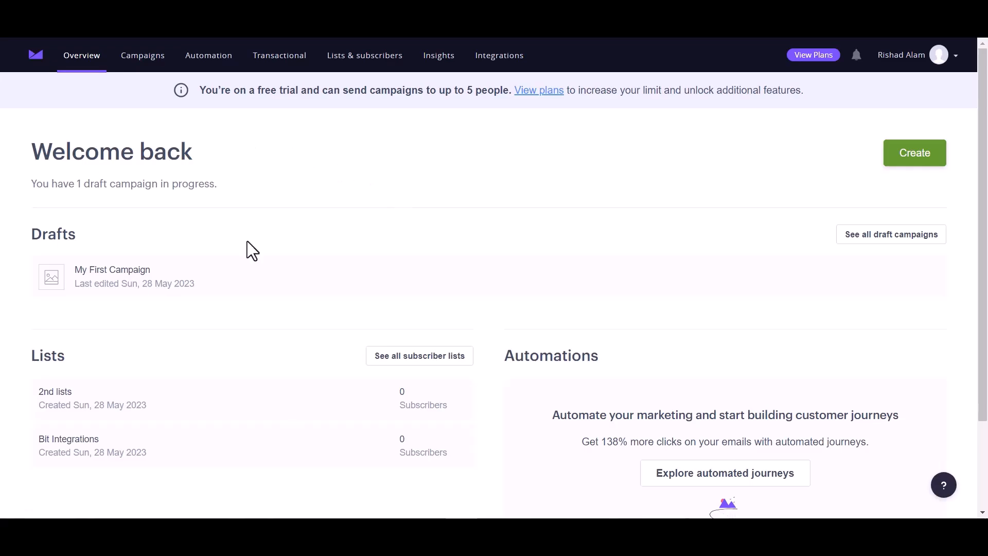
Refresh the Overview, open the Bit Integrations list, and view the new subscriber's Number custom field
{"action": "left_click", "coordinate": [54, 32]}
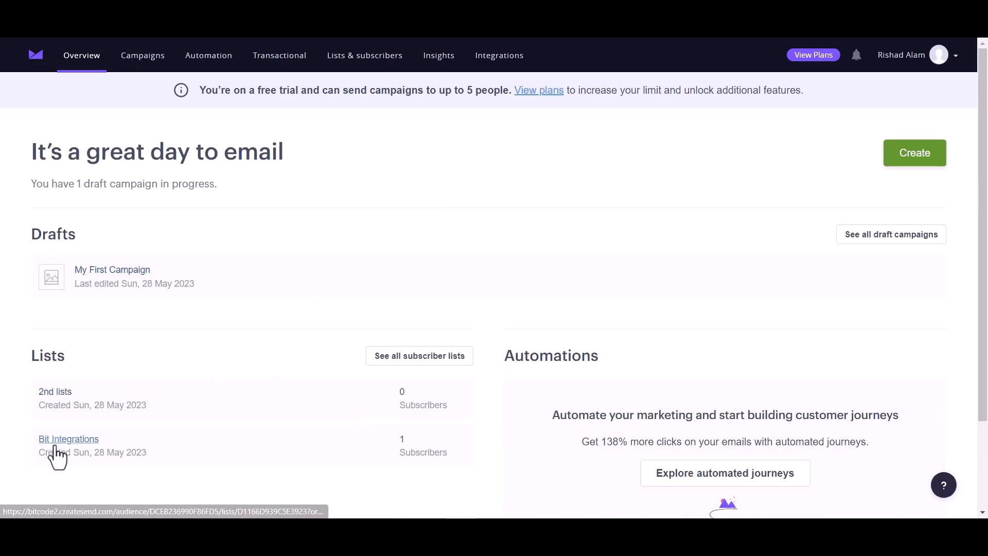
{"action": "left_click", "coordinate": [71, 441]}
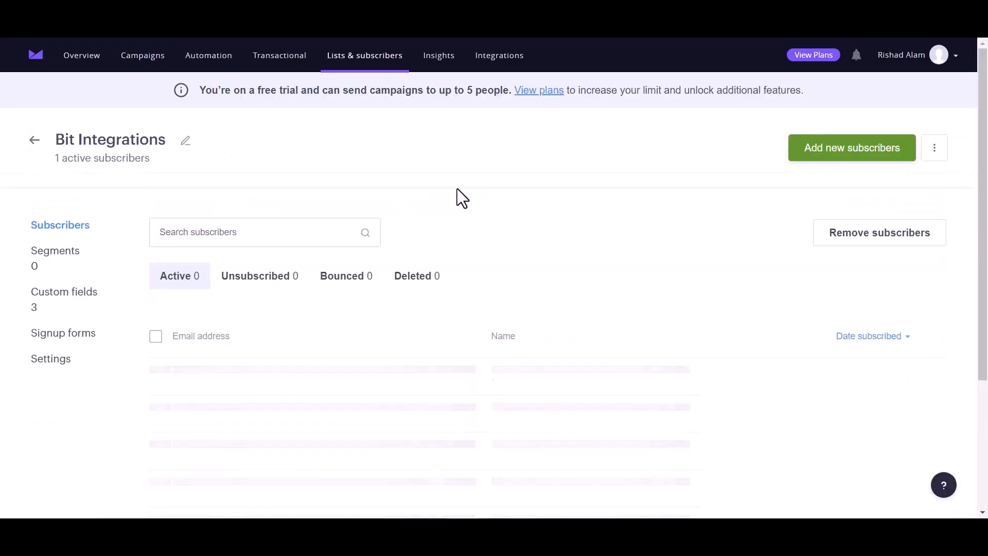
{"action": "scroll", "coordinate": [280, 363], "scroll_direction": "down", "scroll_amount": 1}
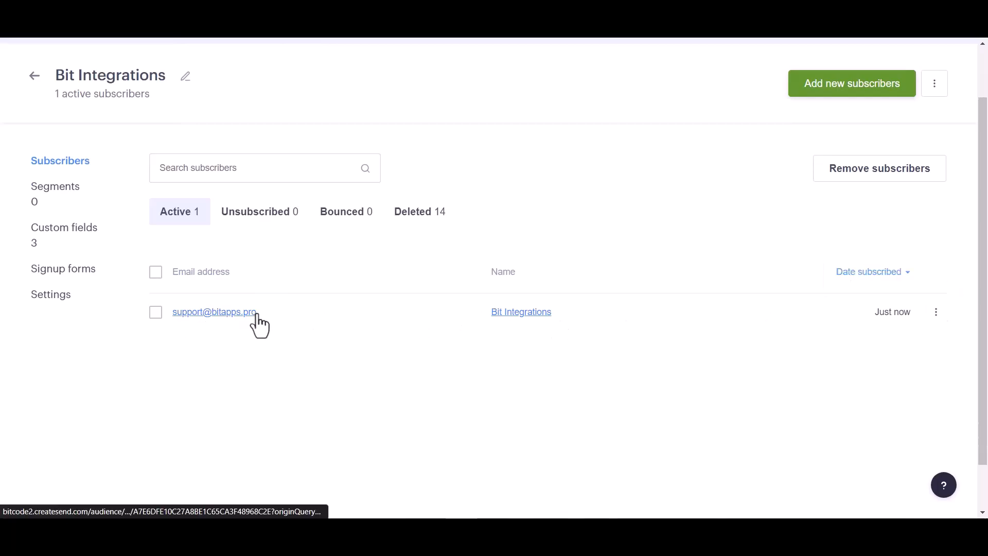
{"action": "left_click", "coordinate": [213, 313]}
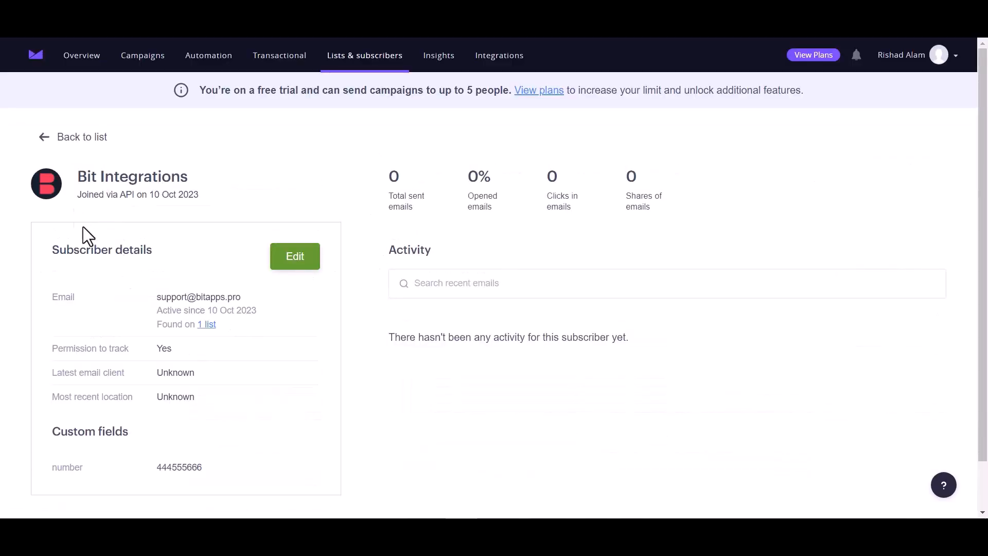
{"action": "scroll", "coordinate": [191, 359], "scroll_direction": "down", "scroll_amount": 1}
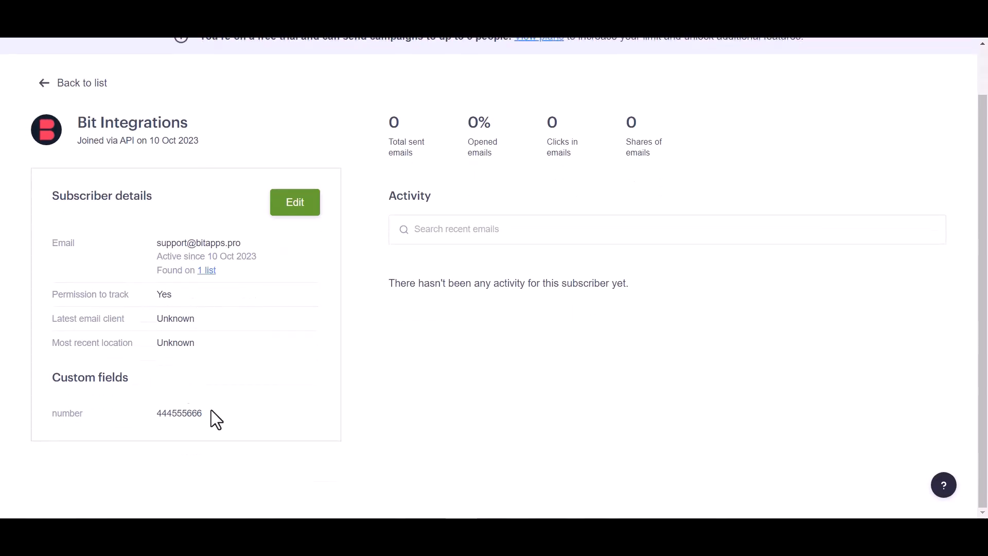